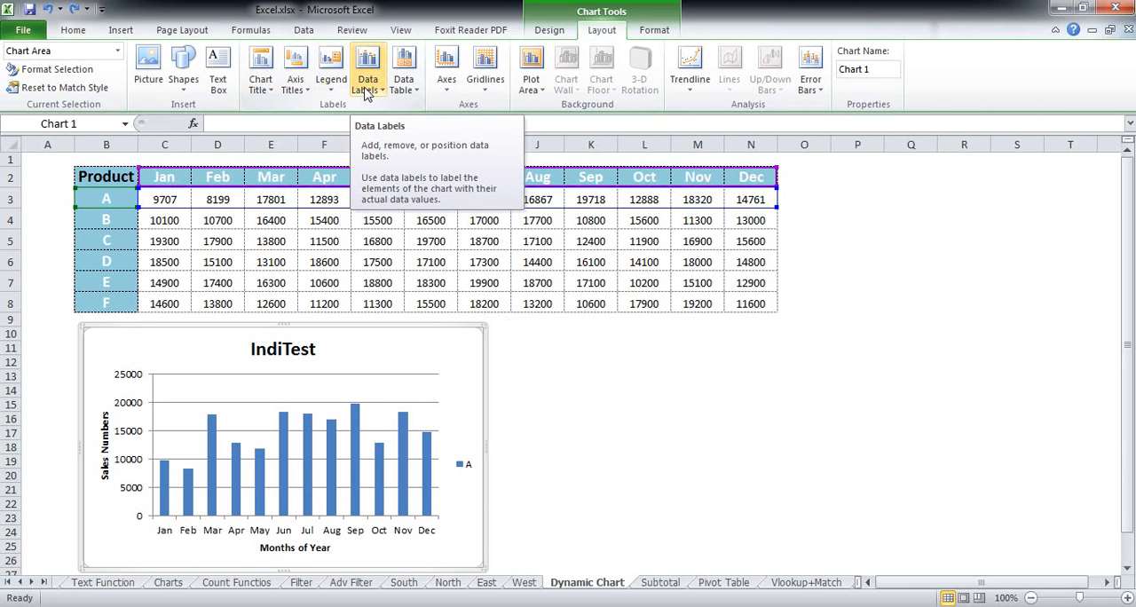
- Add data labels to the IndiTest column chart at the Outside End position and widen the chart to about column P
left_click(366, 92)
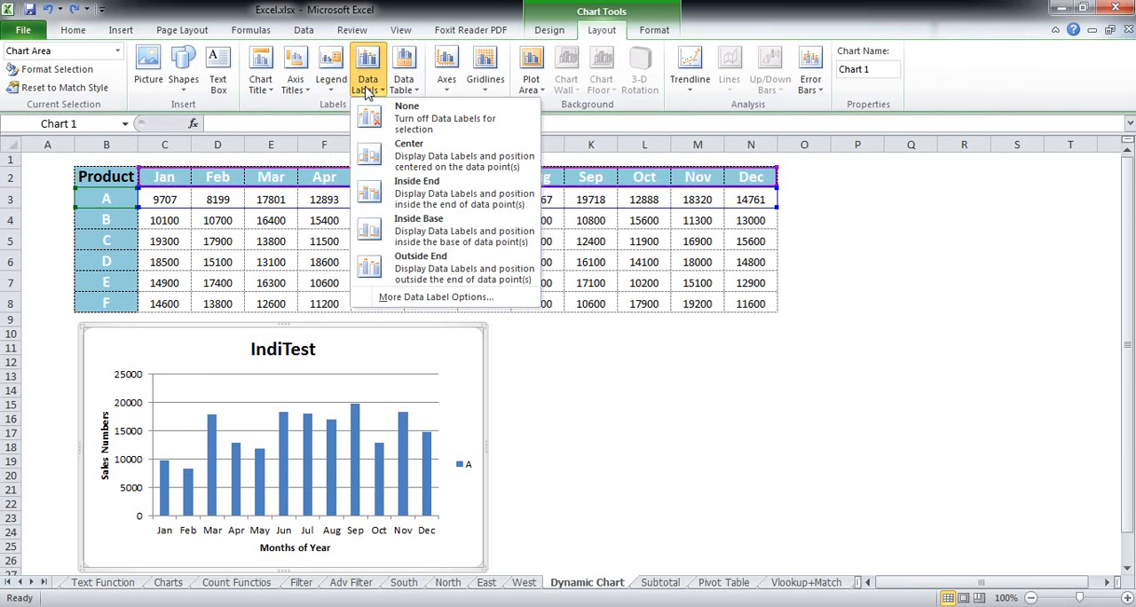
left_click(367, 92)
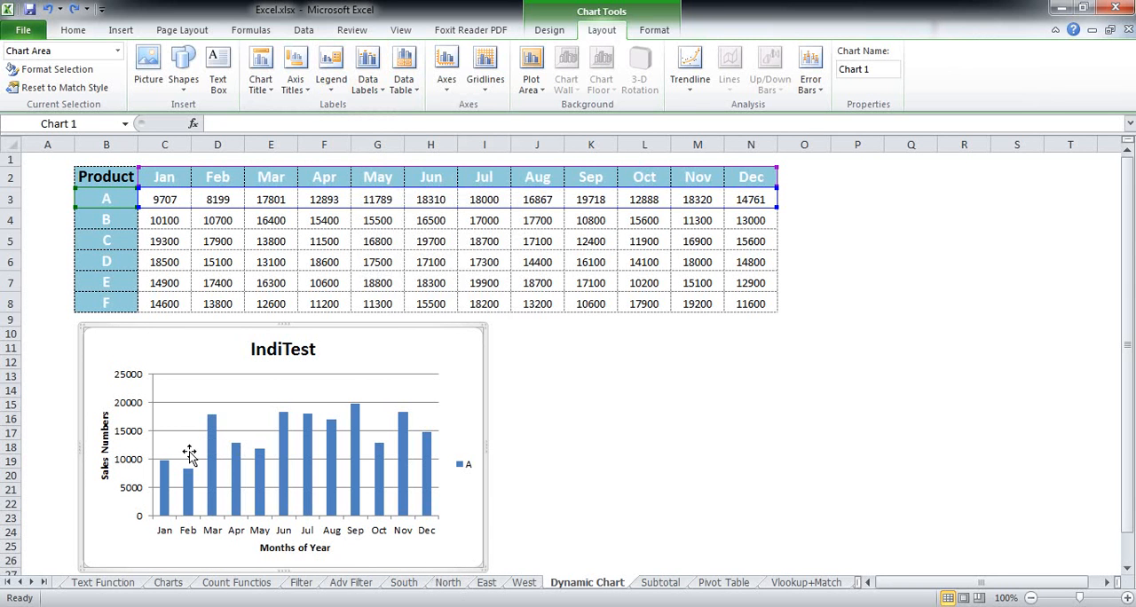
mouse_move(188, 494)
mouse_move(356, 414)
left_click(380, 89)
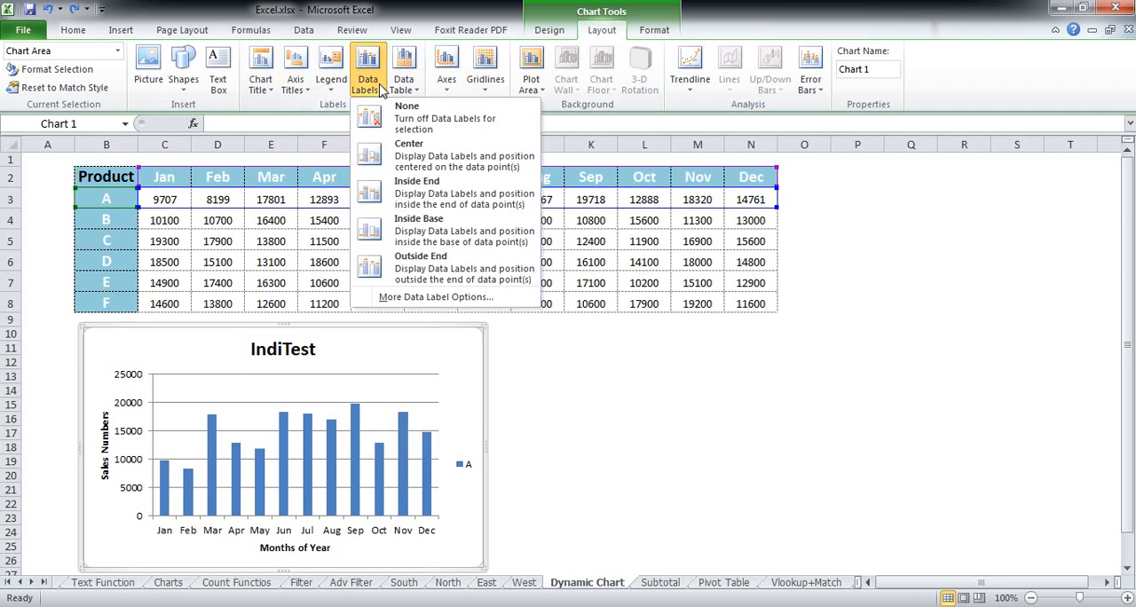
left_click(421, 272)
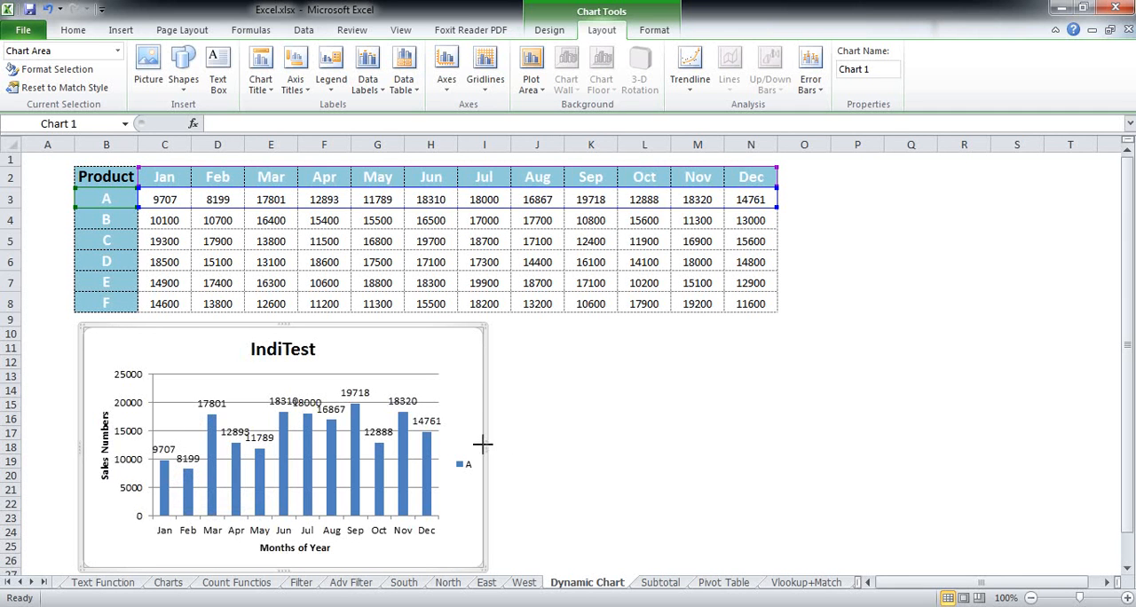
left_click_drag(484, 448, 852, 447)
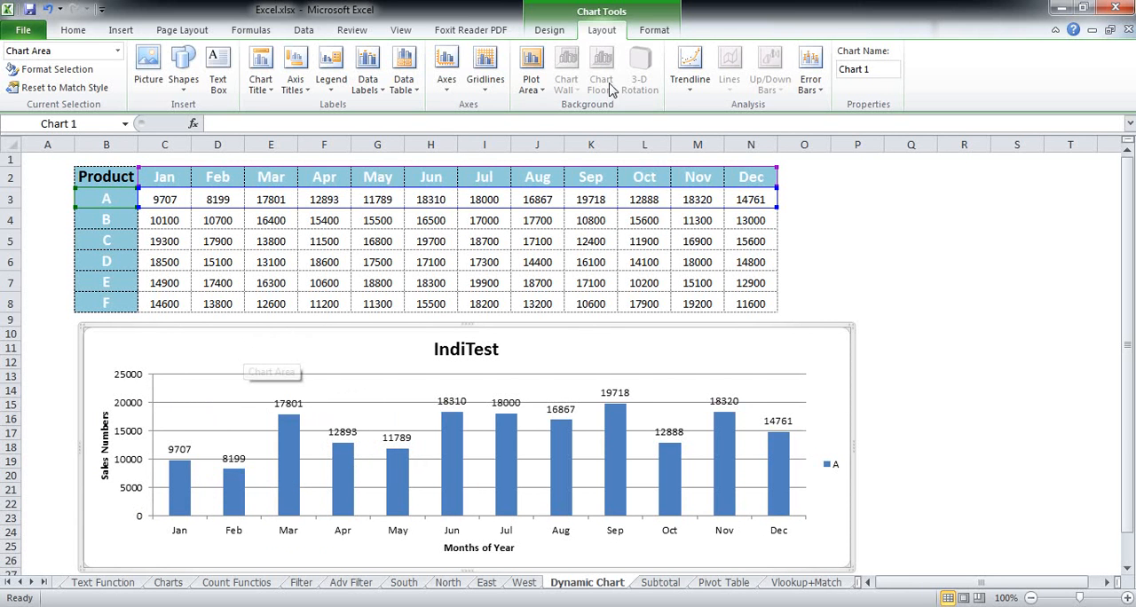
- Try the Inside End, Inside Base and Center positions for the chart's data labels
left_click(373, 94)
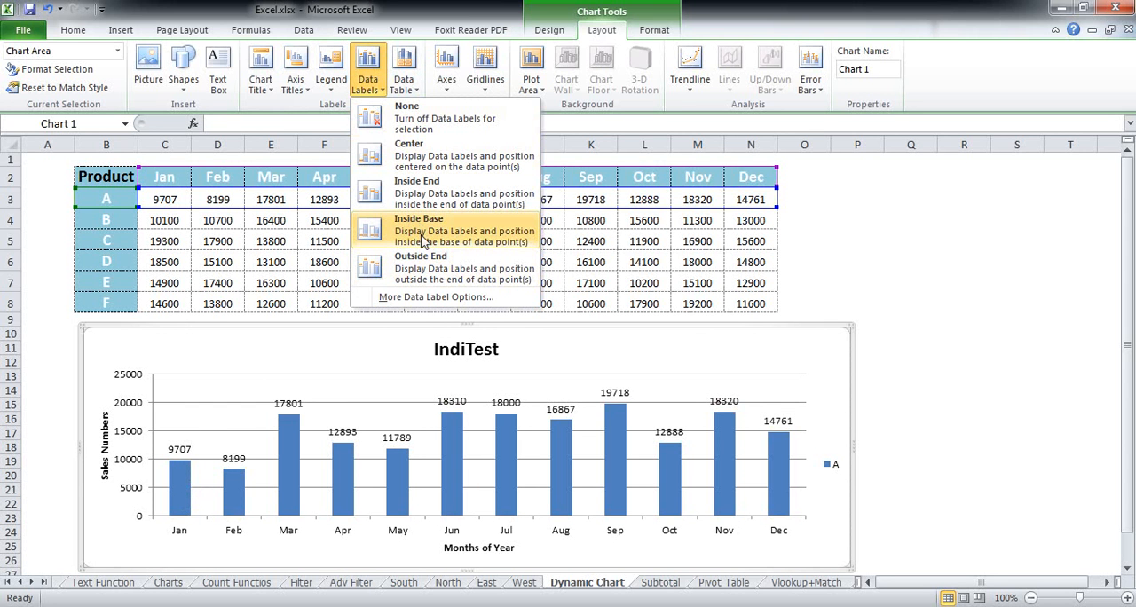
left_click(423, 202)
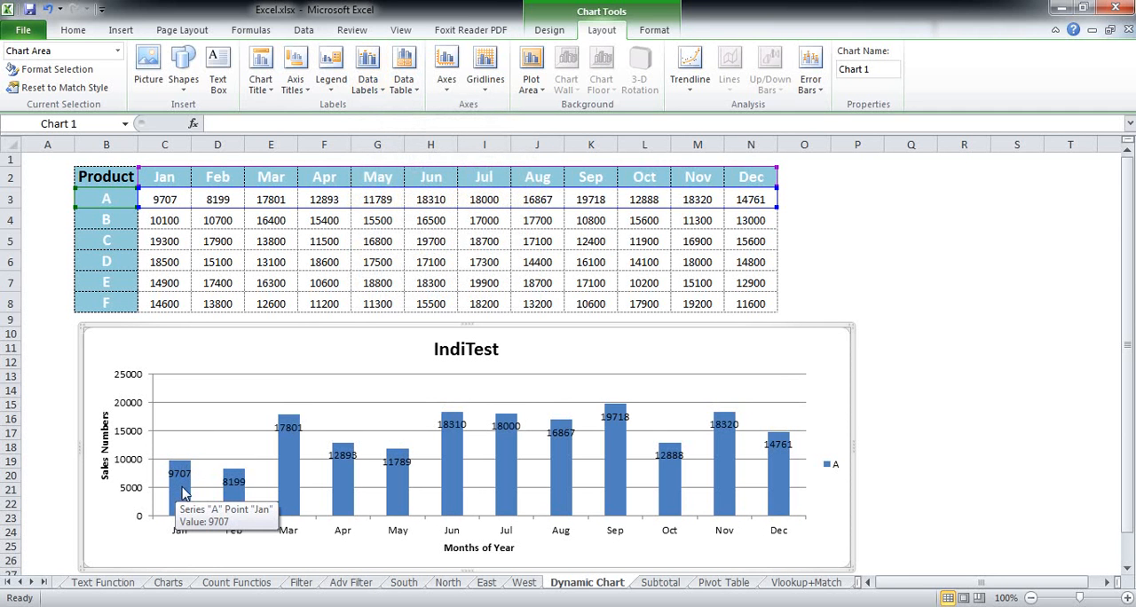
left_click(369, 72)
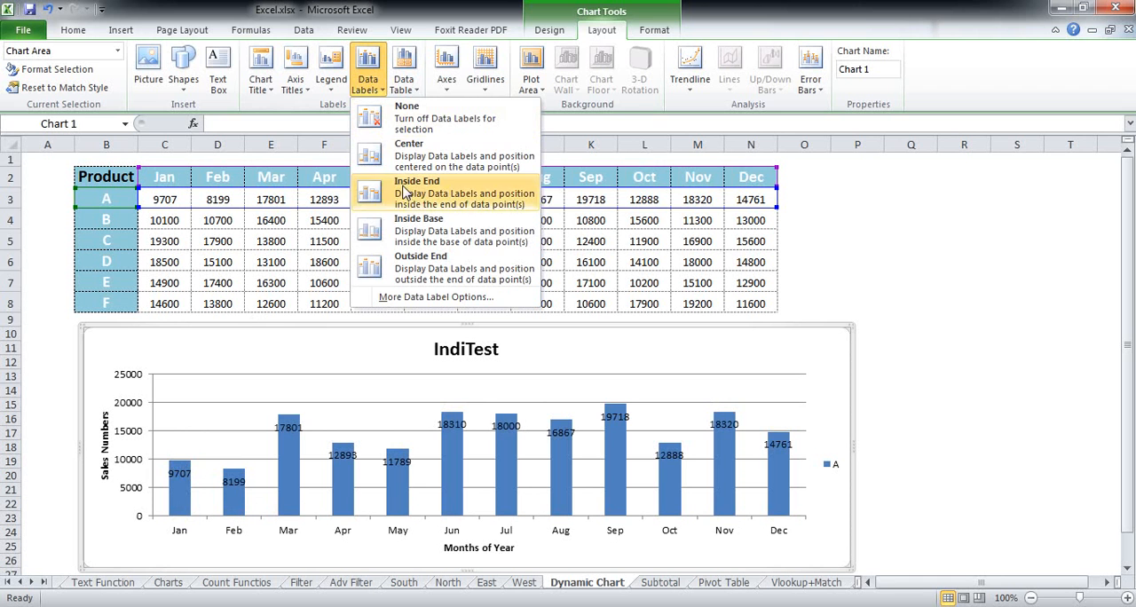
left_click(410, 236)
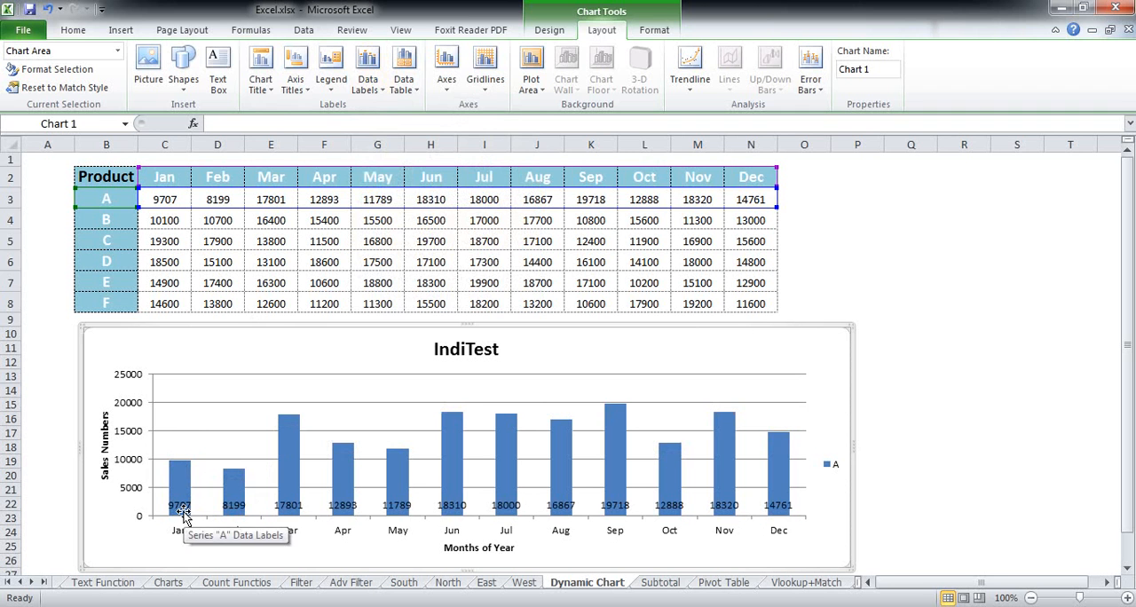
left_click(379, 92)
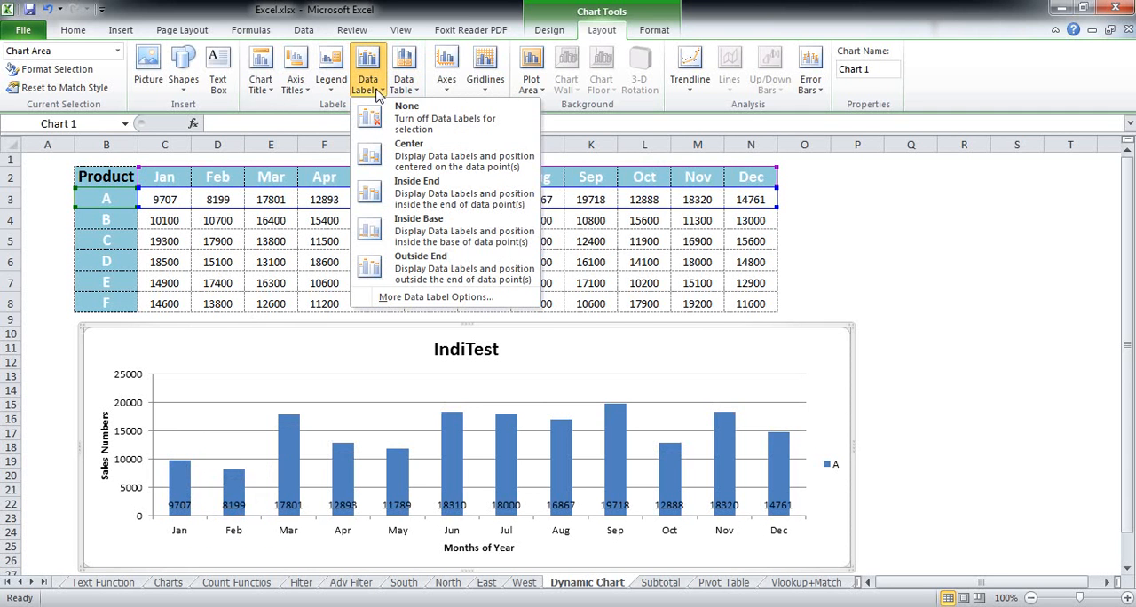
left_click(402, 162)
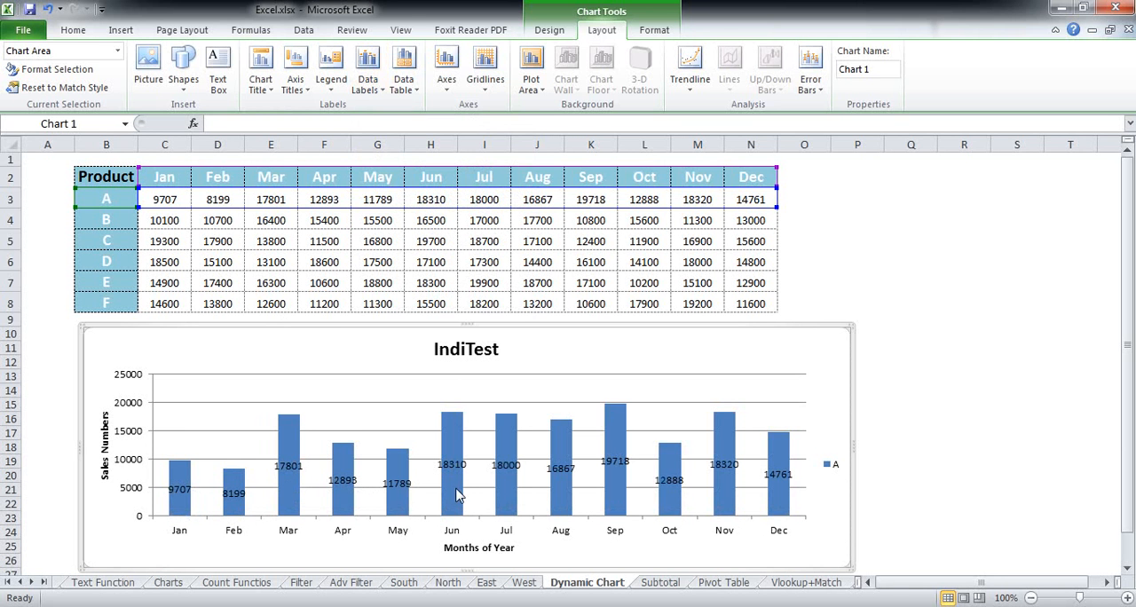
- Open the full data label formatting options and give the labels a solid red theme-colour fill
left_click(369, 89)
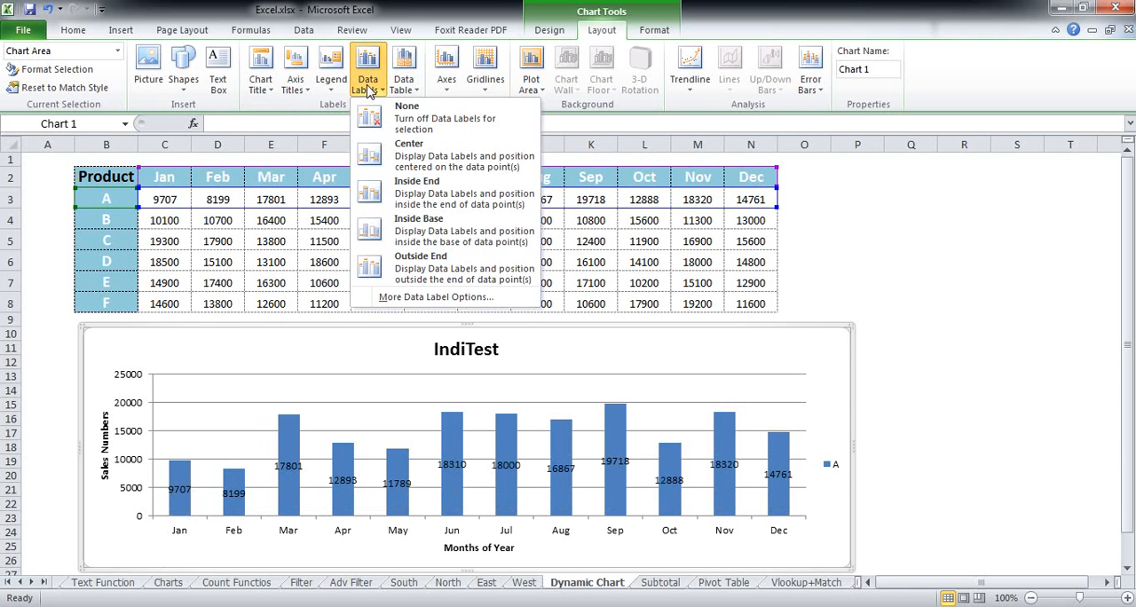
left_click(419, 298)
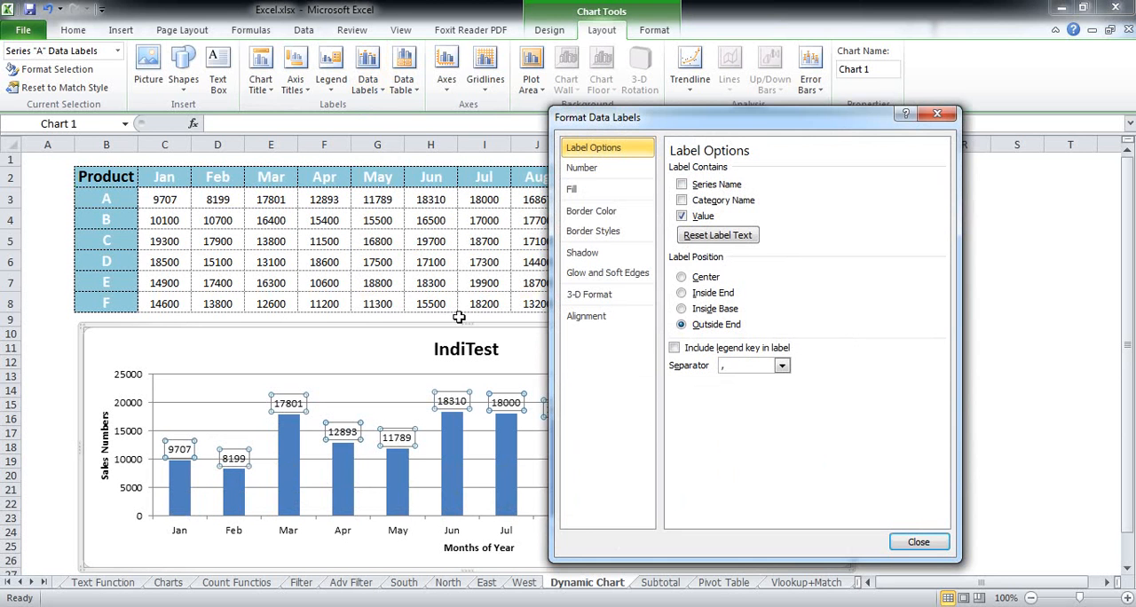
mouse_move(619, 121)
left_mouse_down()
mouse_move(649, 137)
mouse_move(612, 122)
left_mouse_up()
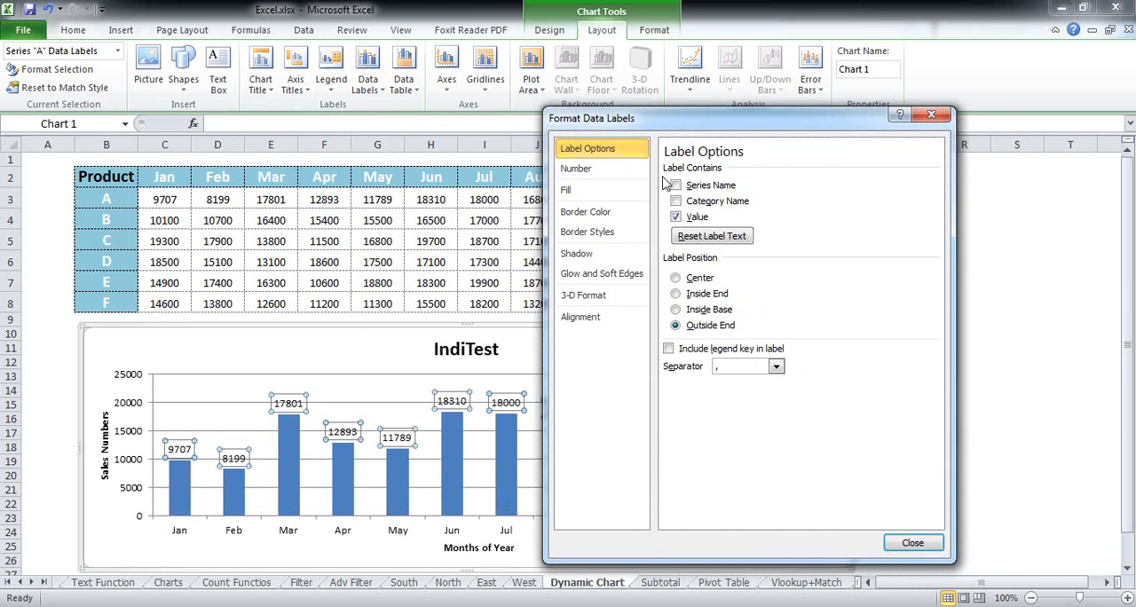
left_click(593, 192)
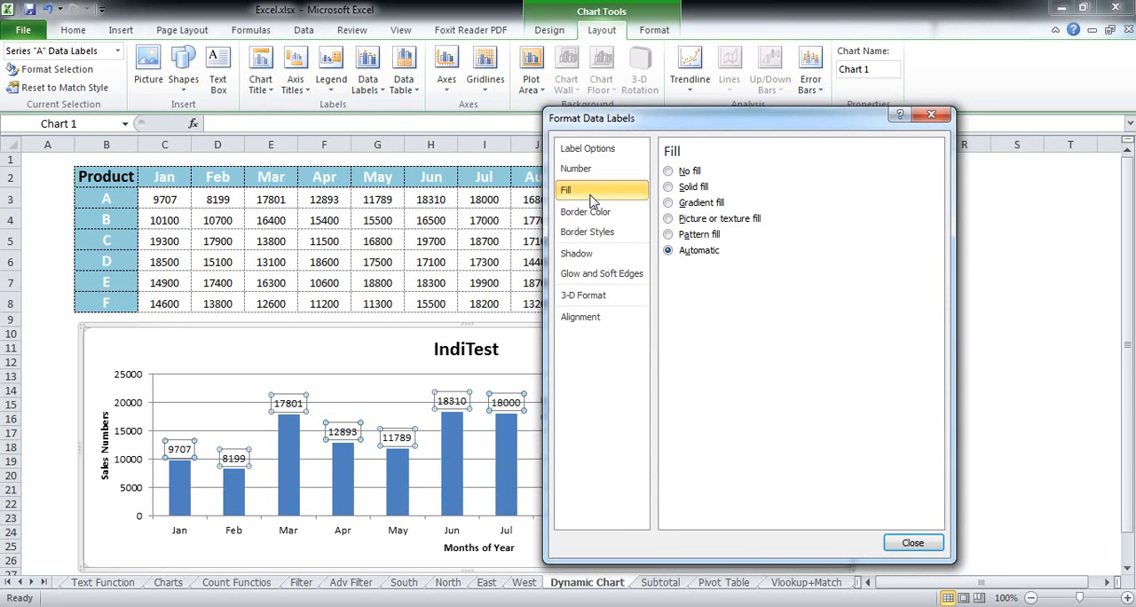
left_click(685, 187)
left_click(750, 285)
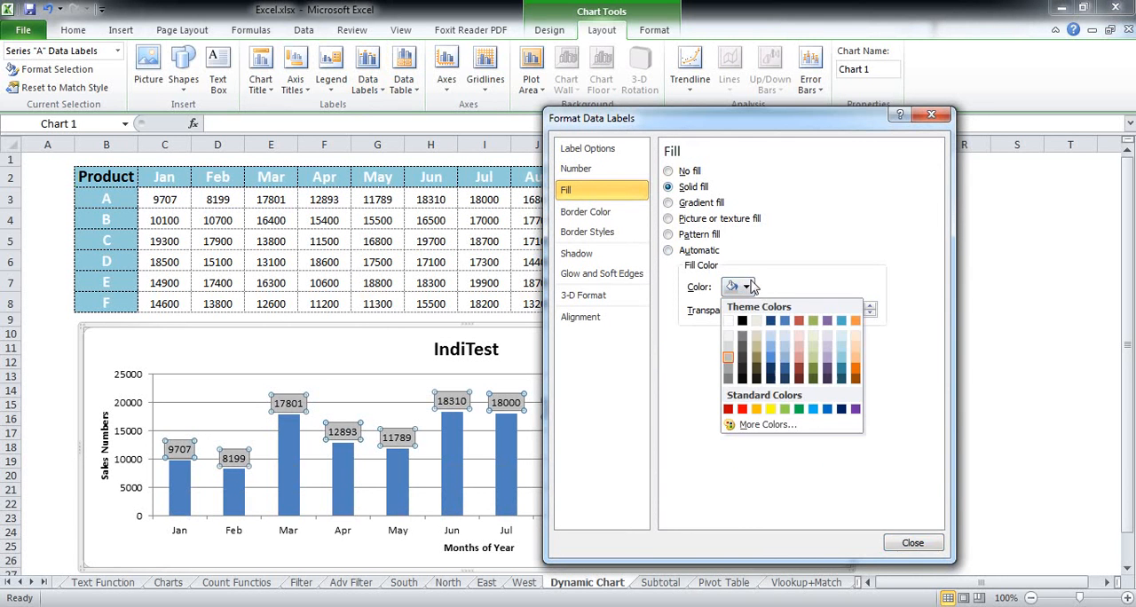
left_click(799, 321)
- Give the data labels a solid-colour border 2.25 pt wide with a dashed line style
left_click(611, 214)
left_click(668, 187)
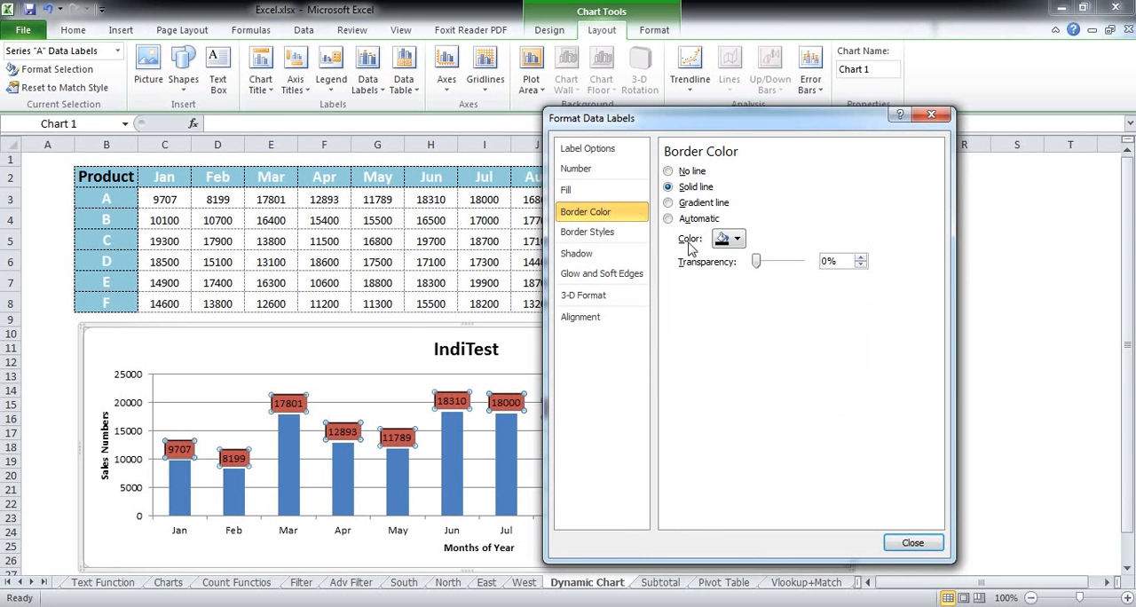
left_click(593, 232)
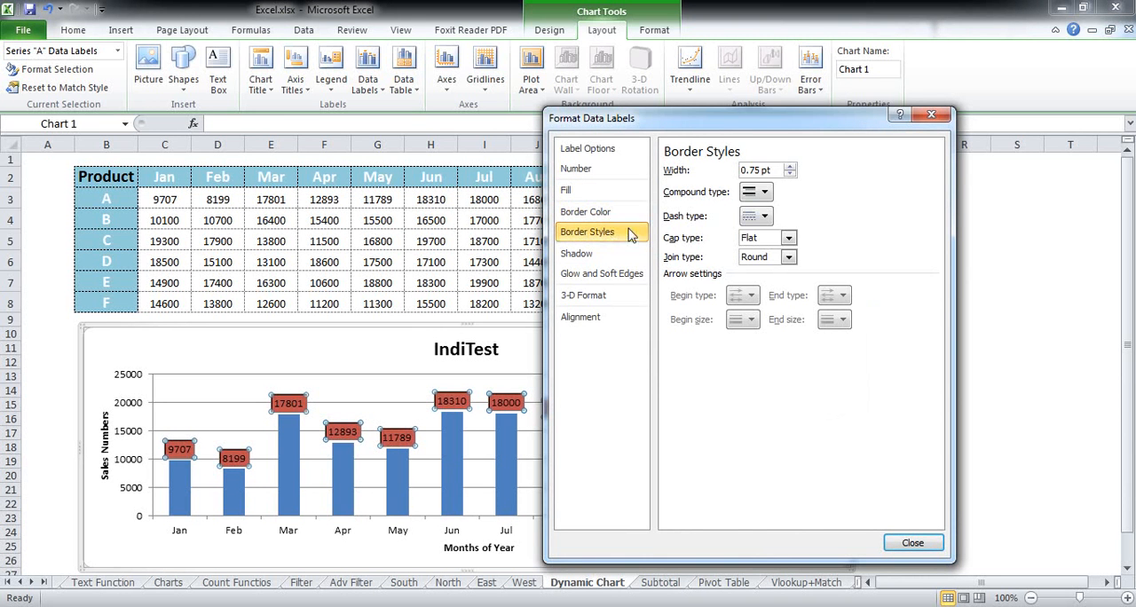
left_click(790, 166)
left_click(790, 167)
left_click(790, 168)
left_click(790, 167)
left_click(763, 216)
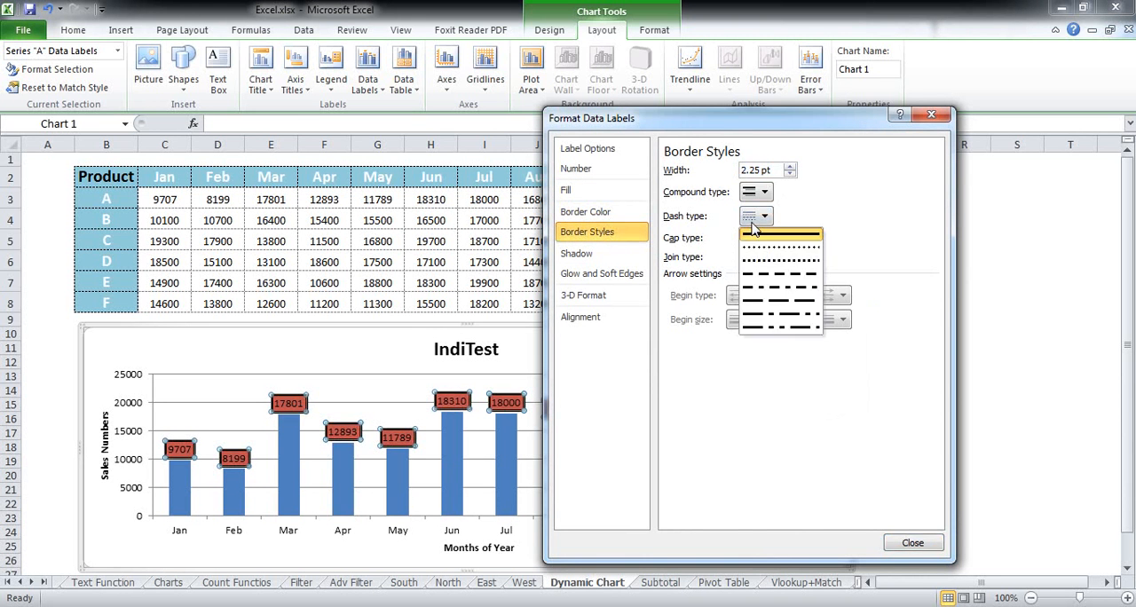
left_click(762, 265)
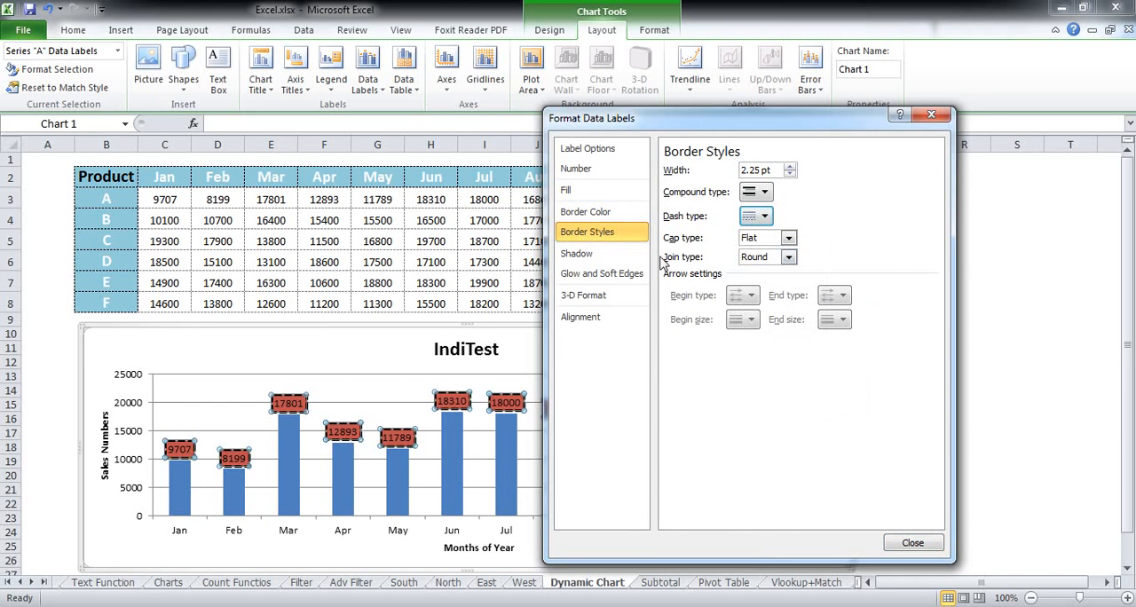
- Set the data labels' text direction to Rotate all text 270°
left_click(582, 254)
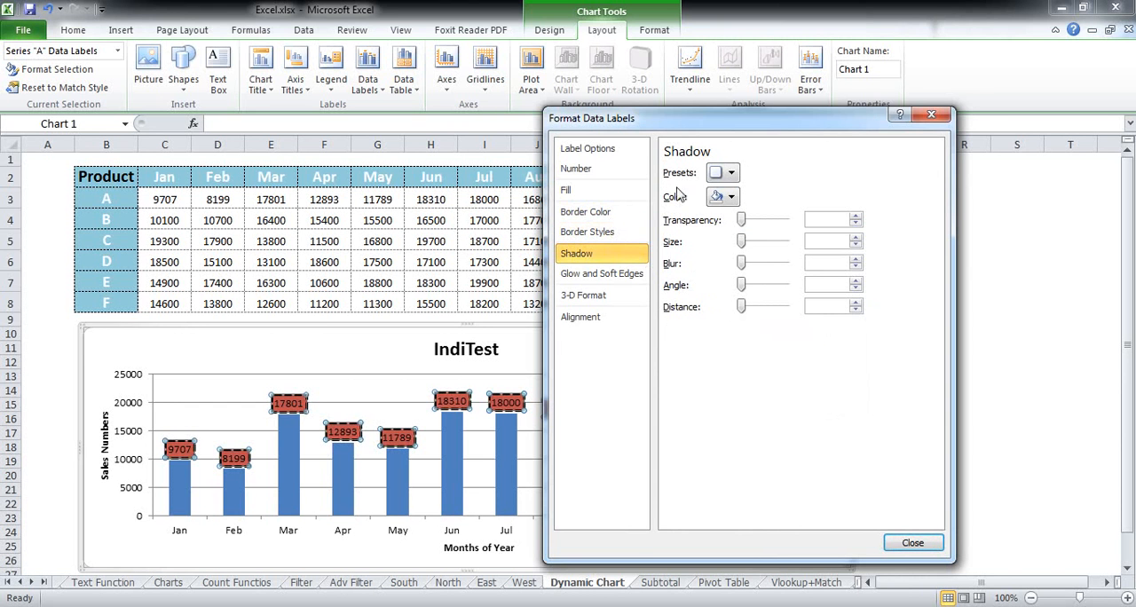
left_click(624, 281)
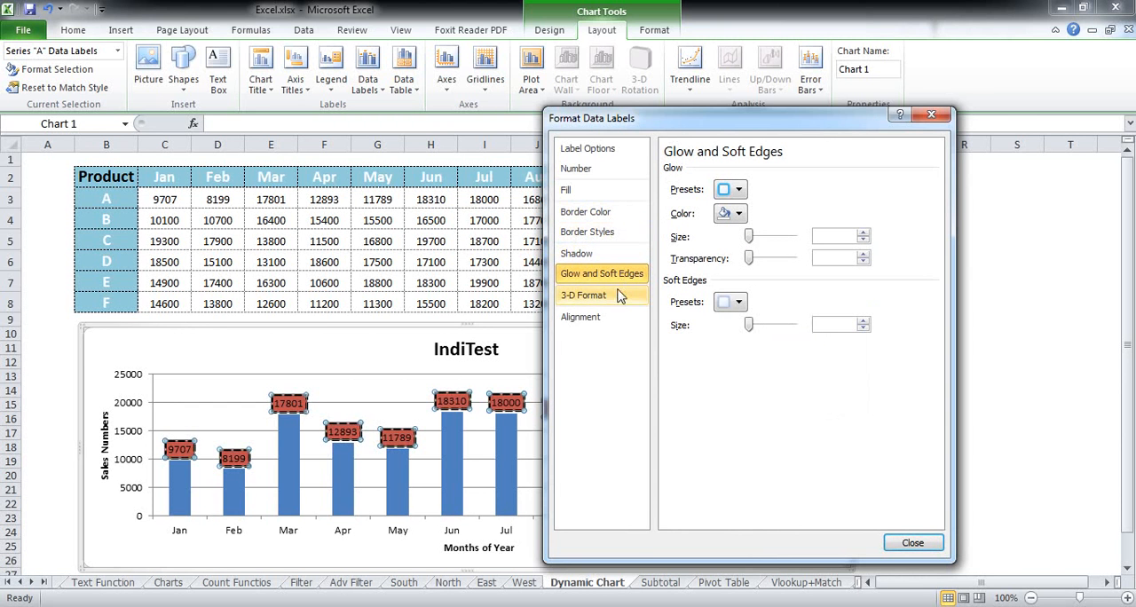
left_click(618, 304)
left_click(613, 317)
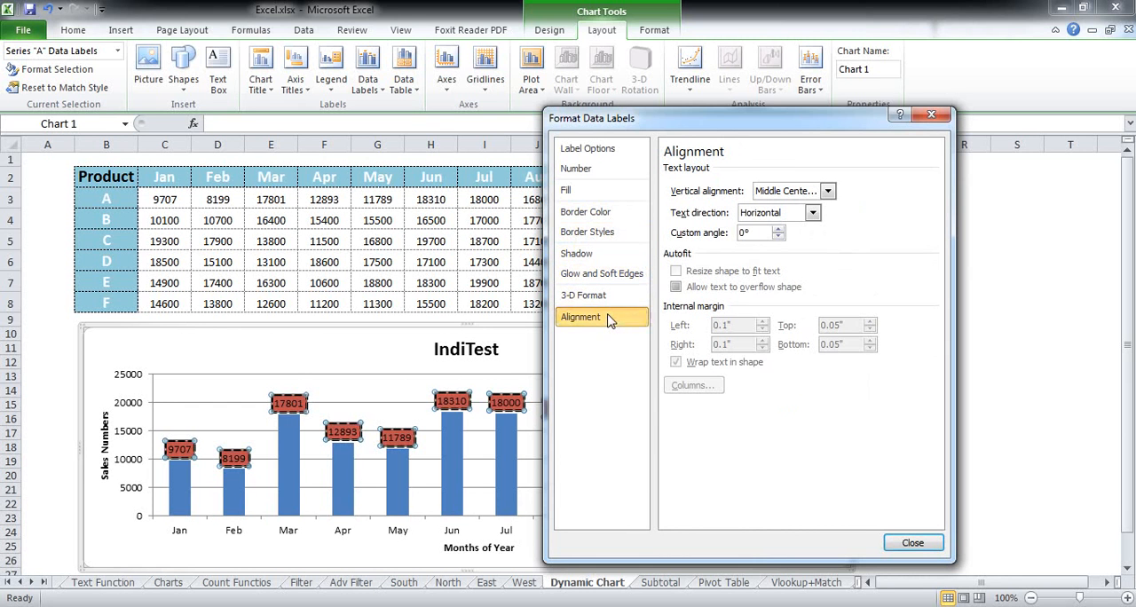
left_click(812, 213)
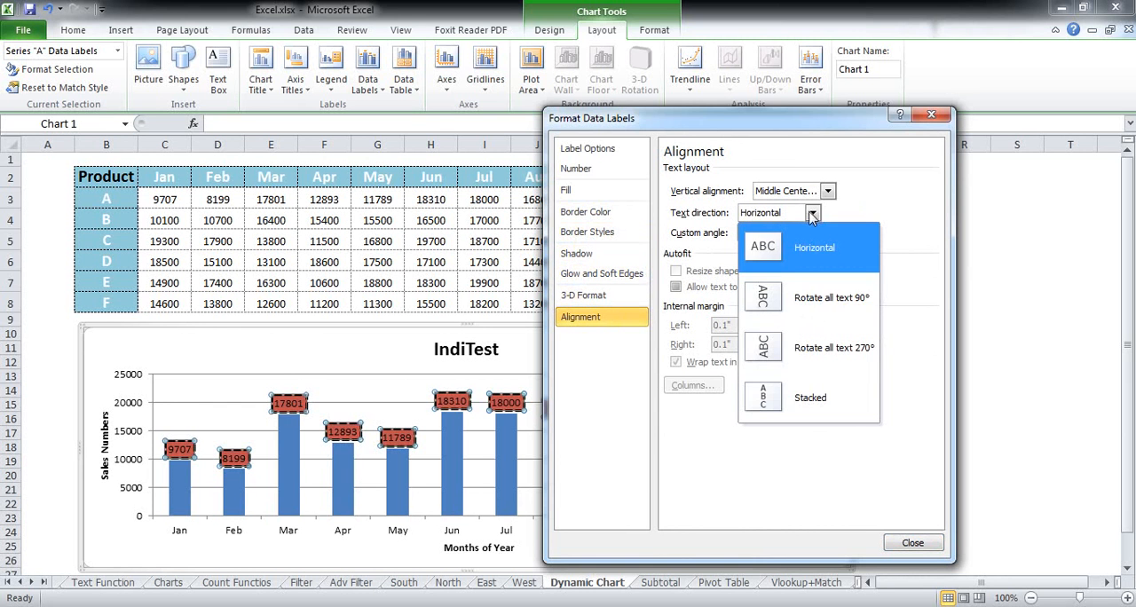
left_click(790, 348)
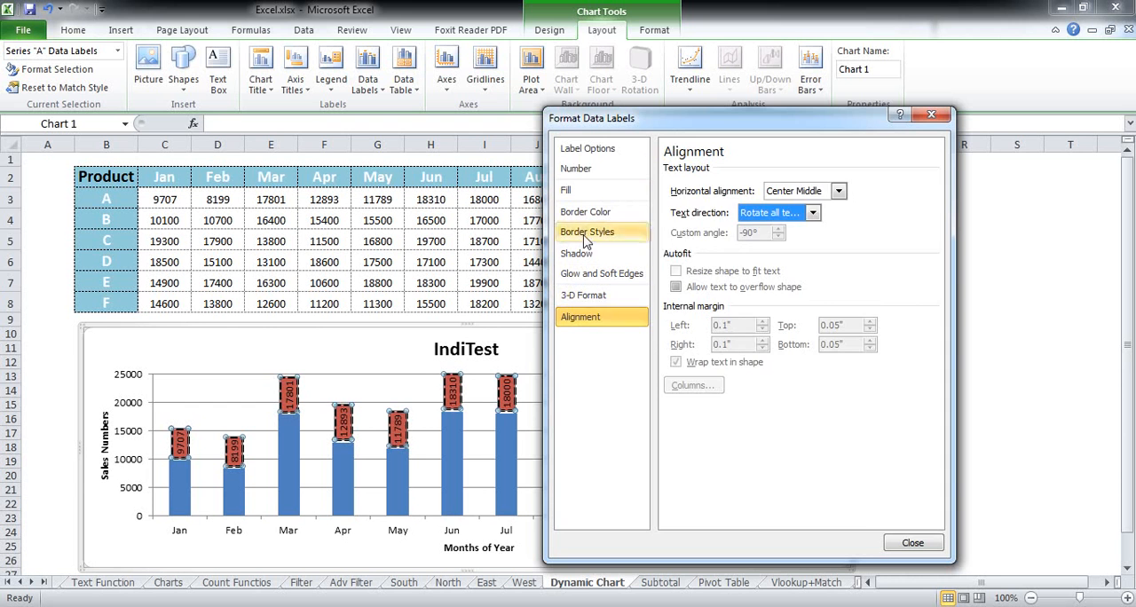
- Format the data label numbers as Currency with 1 decimal place
left_click(581, 170)
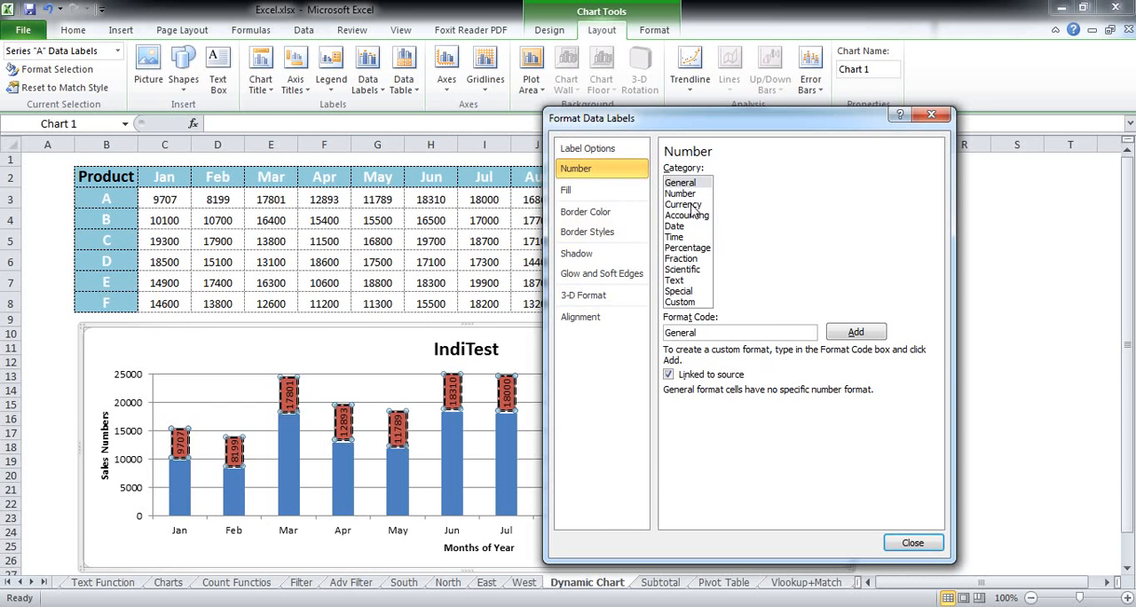
left_click(688, 205)
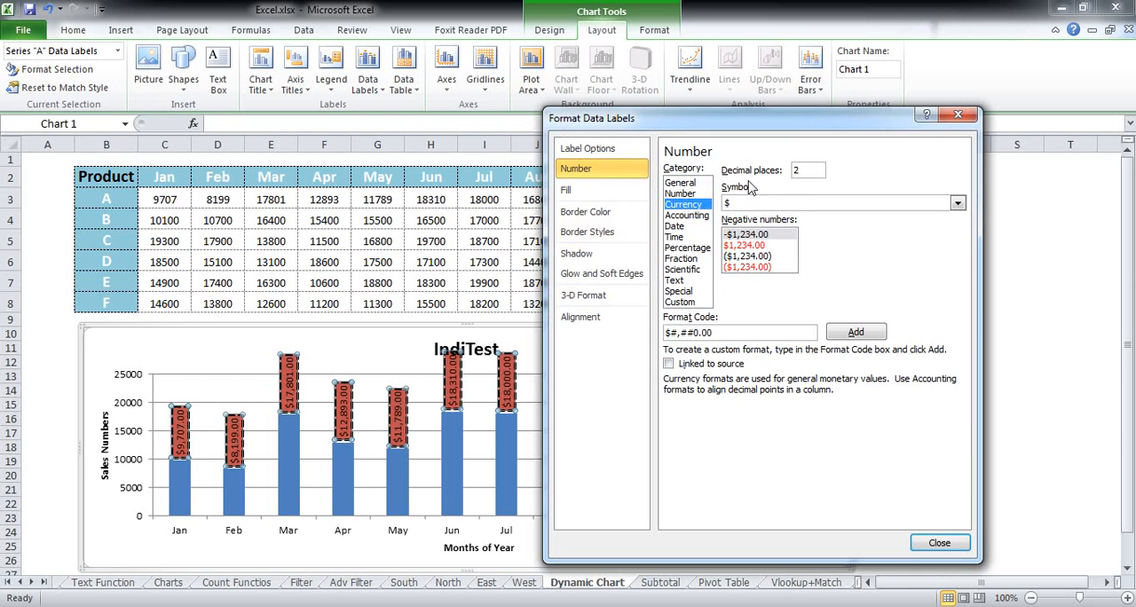
double_click(802, 171)
type("1")
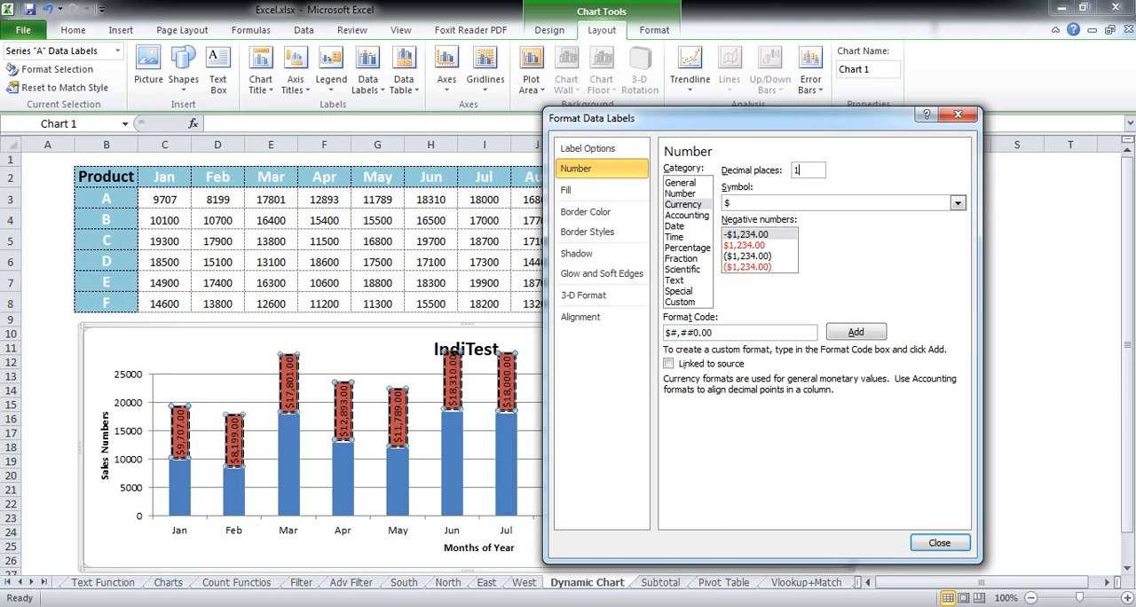
- Set the data labels' currency symbol to € French (Belgium) and the negative number style to -€ 1,234.0
left_click(956, 203)
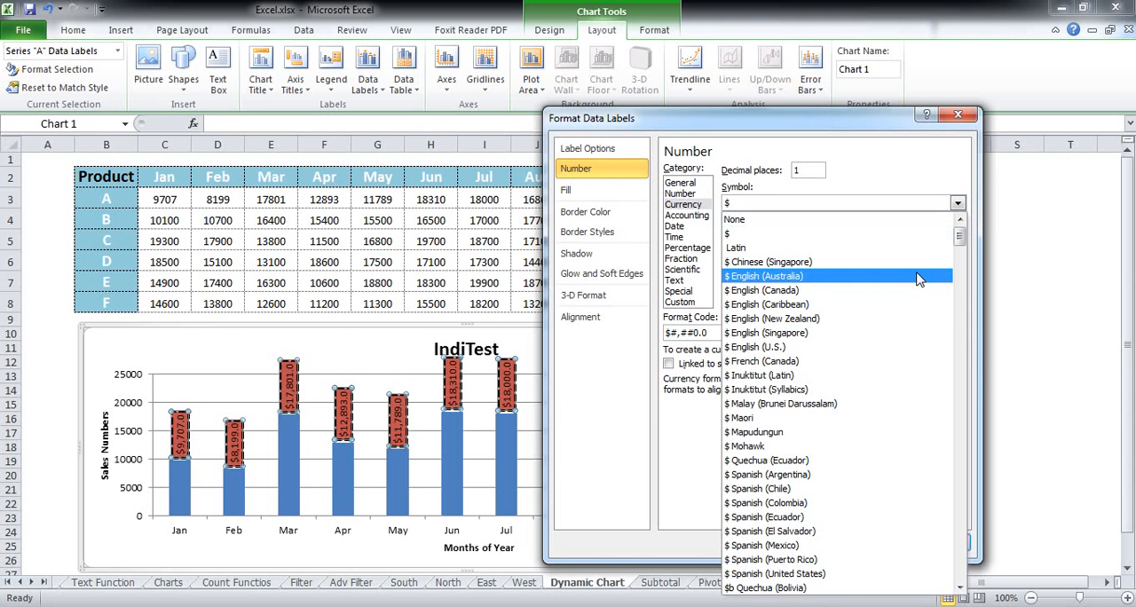
scroll(928, 275, "down", 5)
scroll(917, 304, "down", 7)
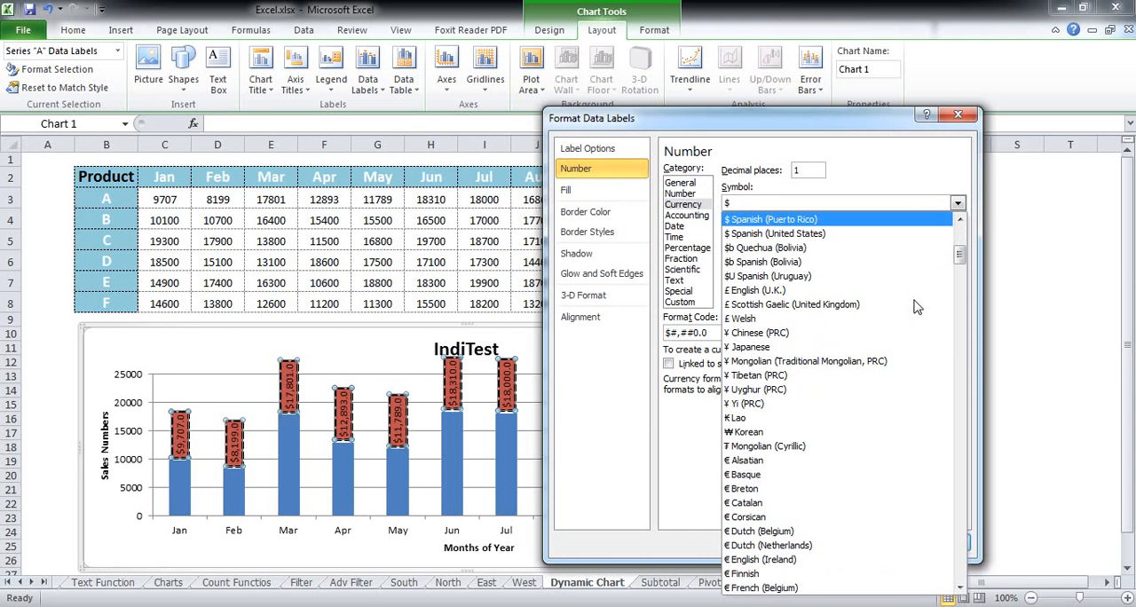
scroll(917, 307, "down", 1)
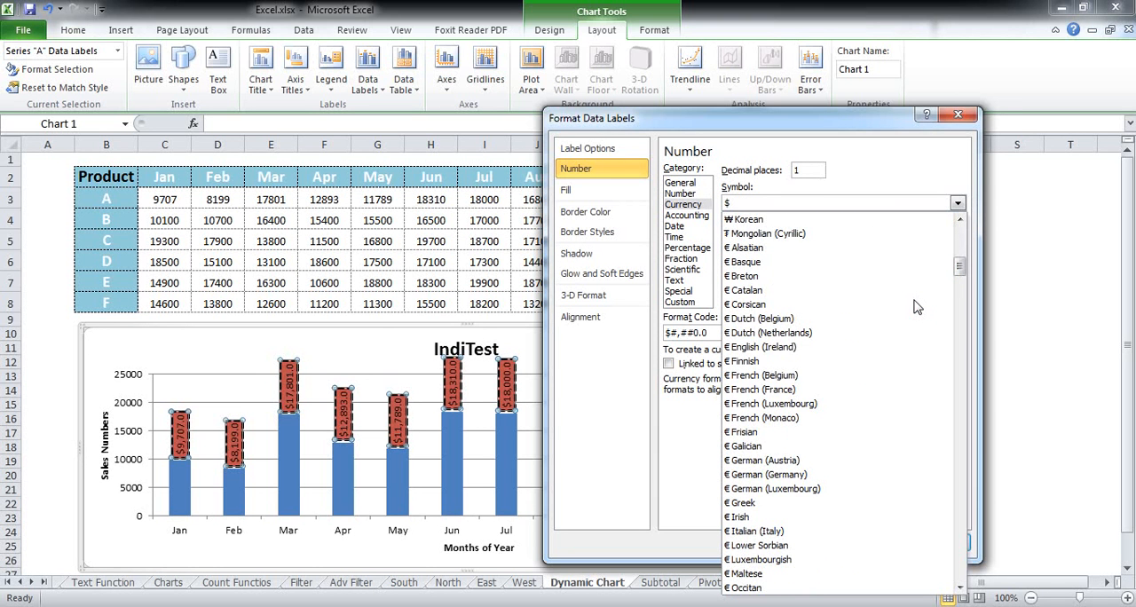
scroll(917, 307, "down", 4)
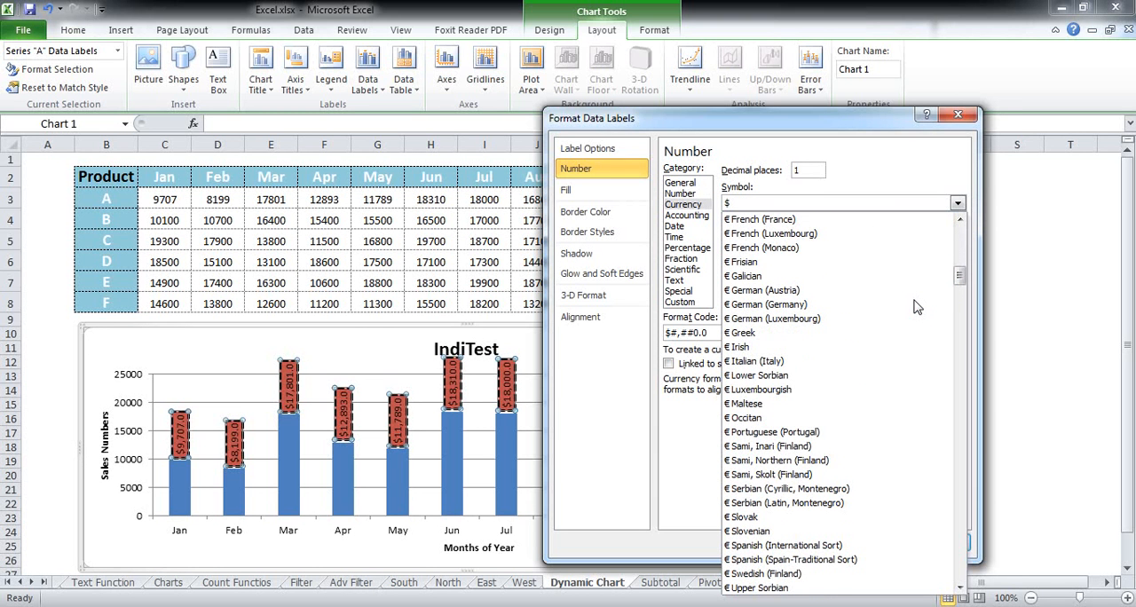
scroll(917, 308, "up", 2)
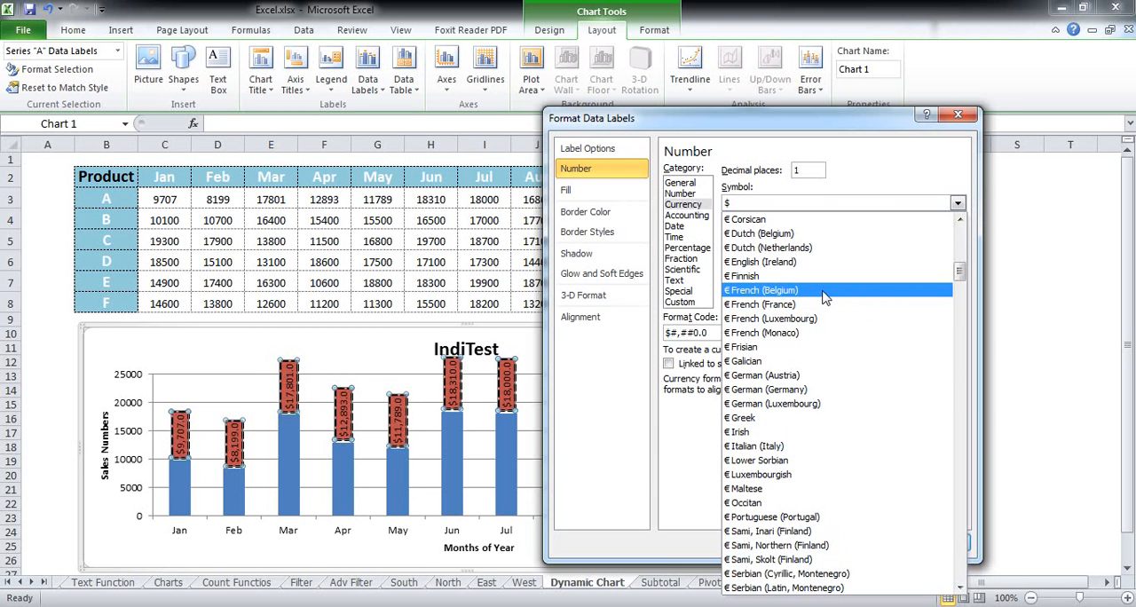
left_click(824, 293)
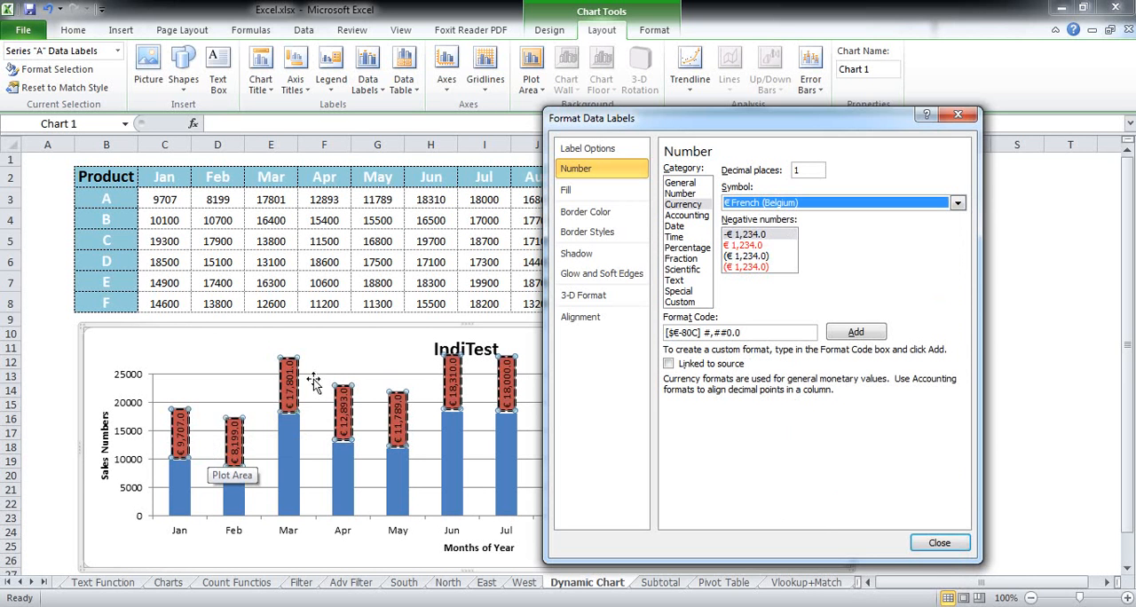
left_click(744, 234)
left_click(744, 256)
left_click(744, 266)
left_click(744, 235)
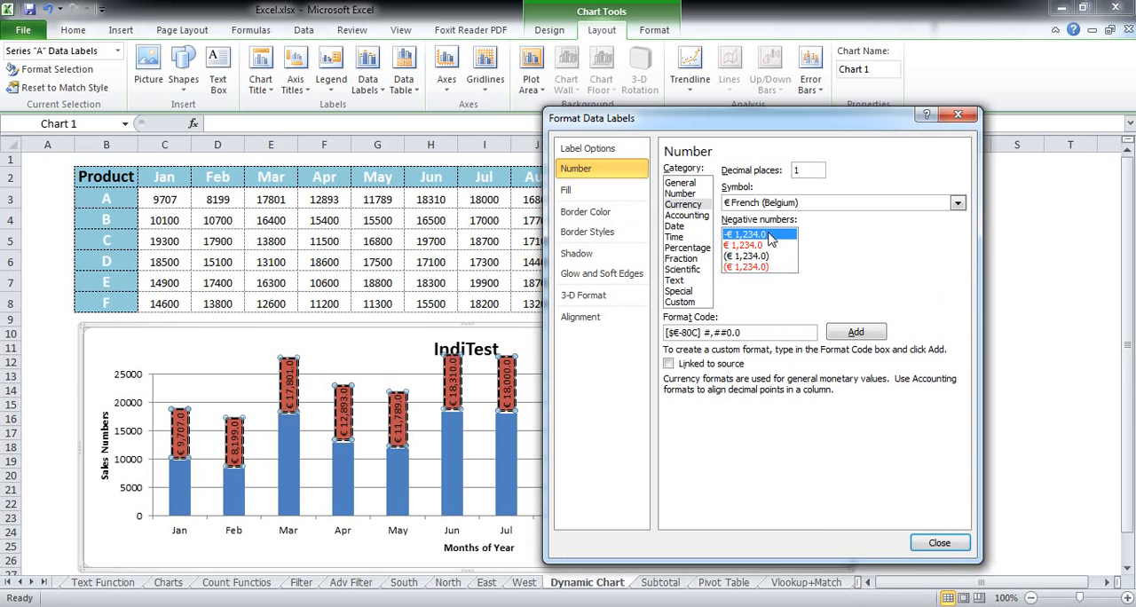
- Try the Date, Time and Percentage number formats on the data labels
left_click(674, 227)
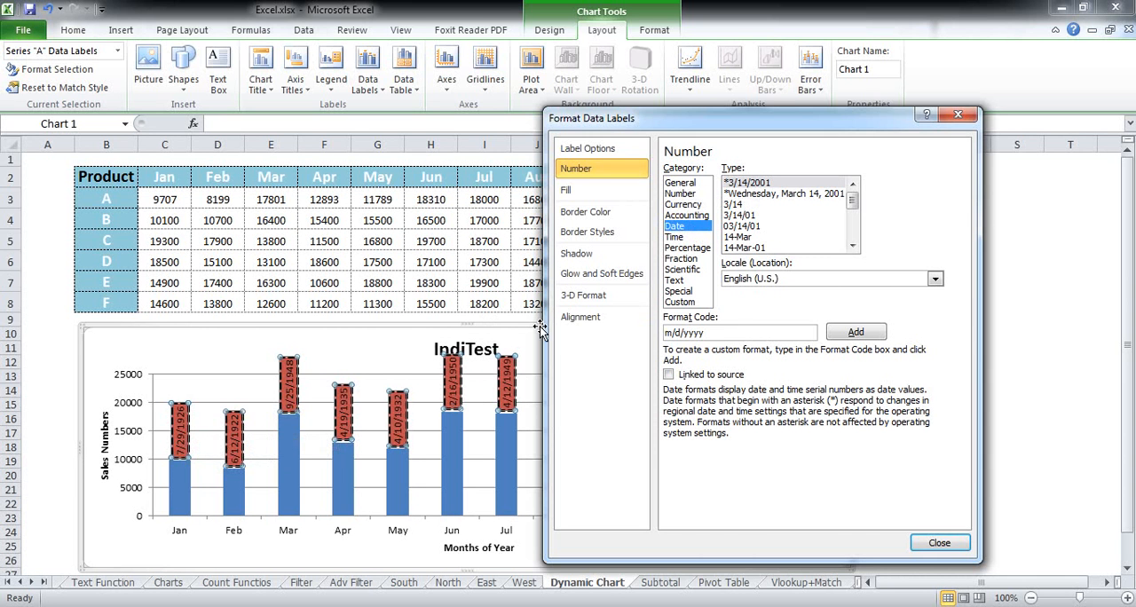
left_click(676, 237)
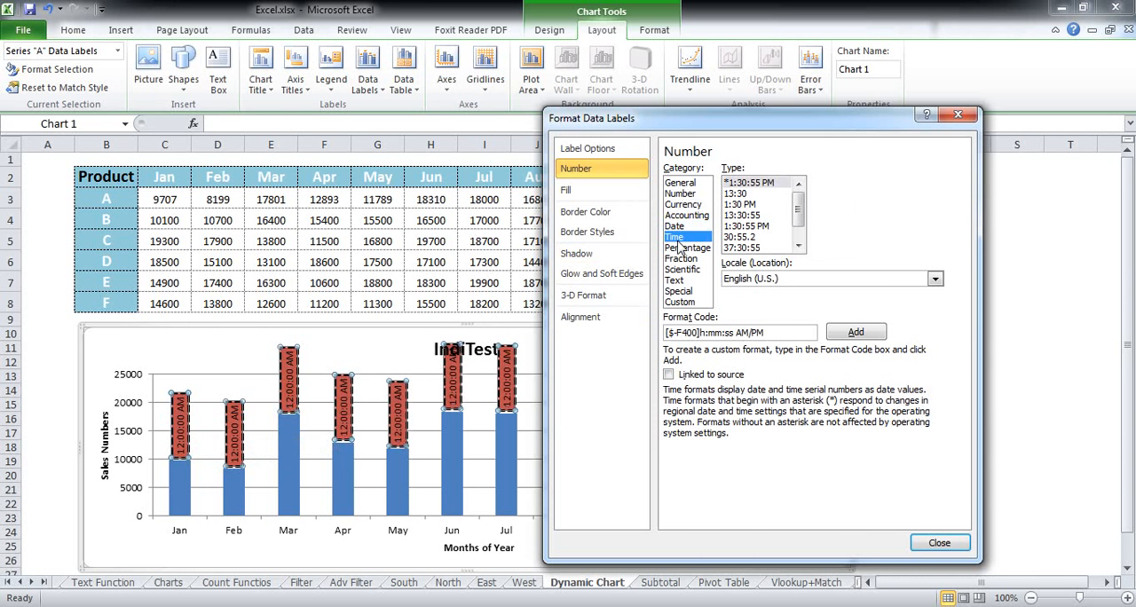
left_click(682, 249)
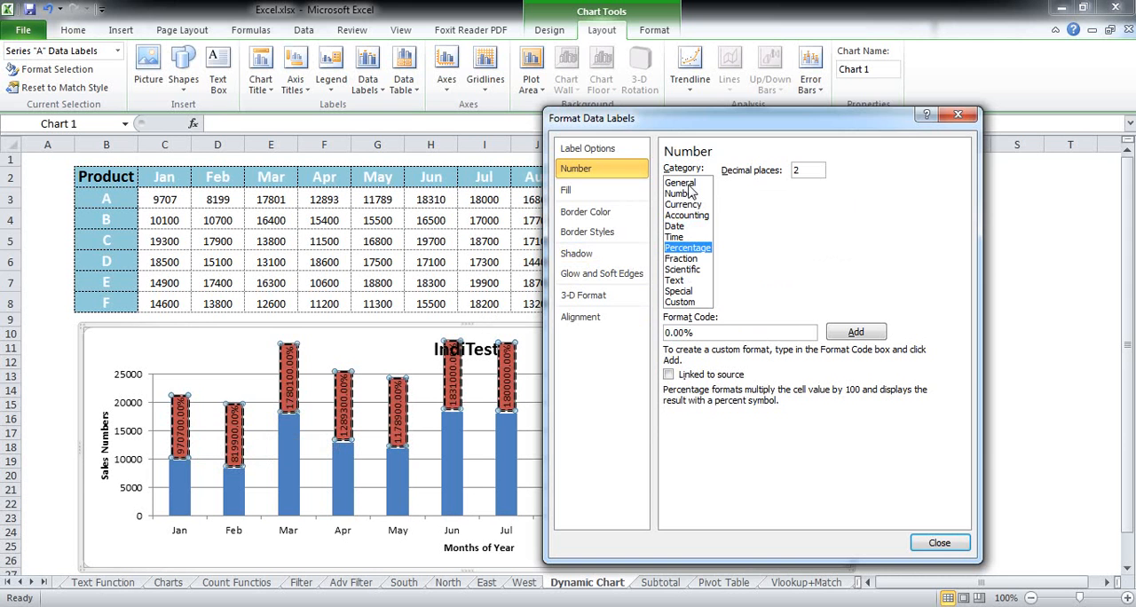
- Include the series name in the data labels and set their number format to General
left_click(601, 151)
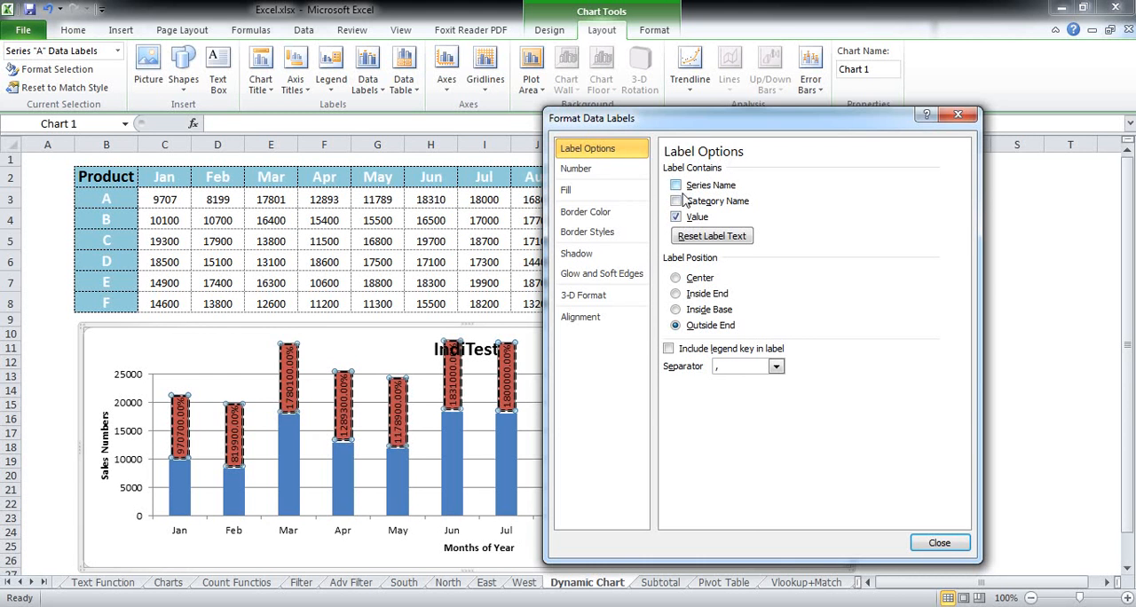
left_click(676, 185)
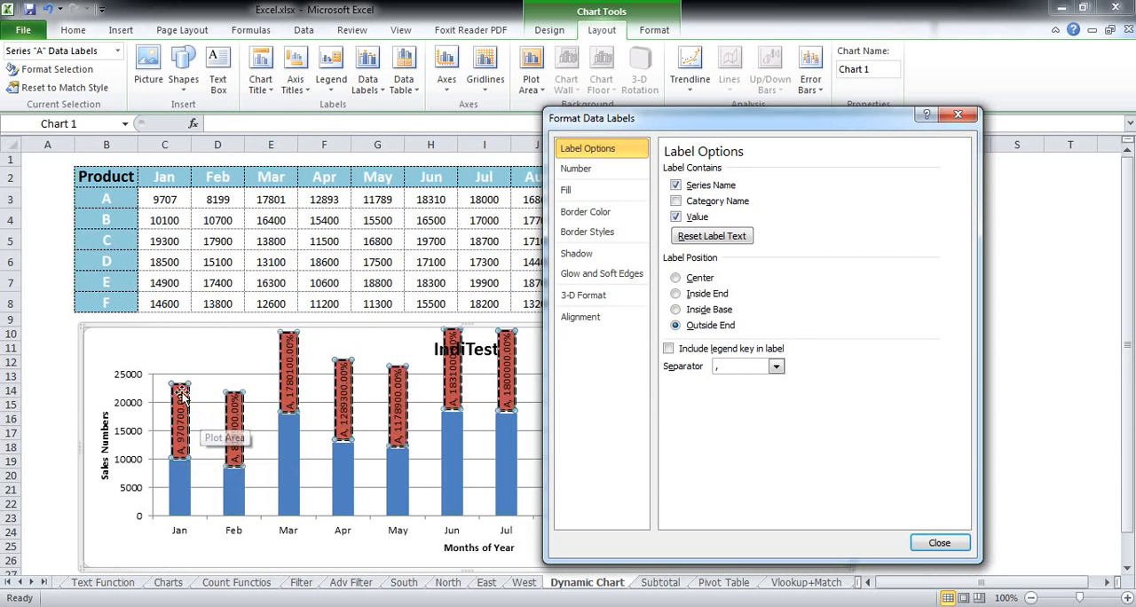
left_click(604, 169)
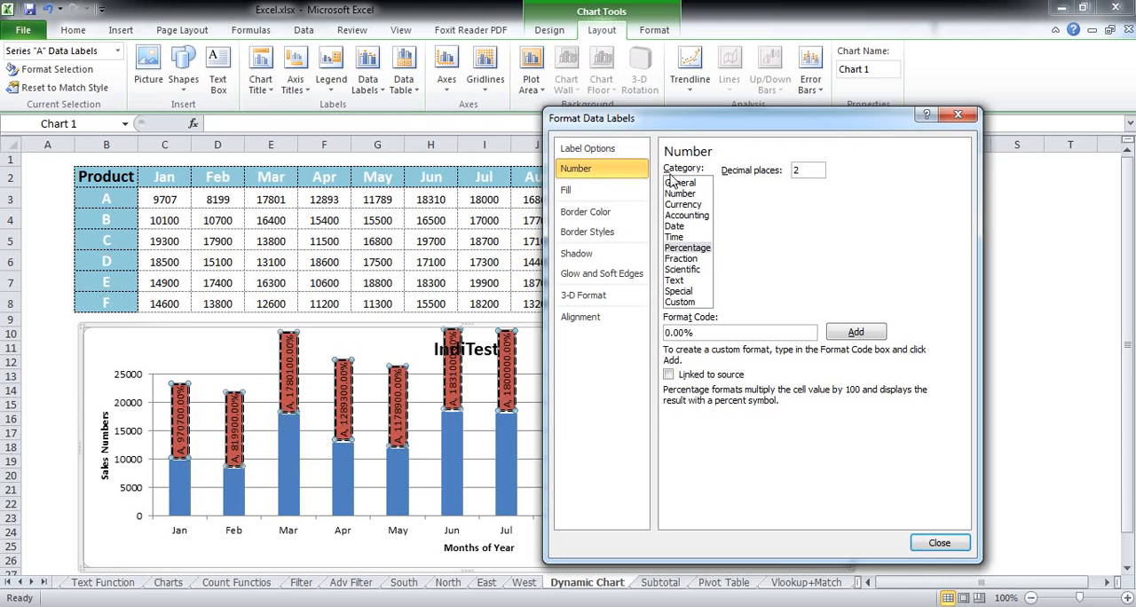
left_click(680, 183)
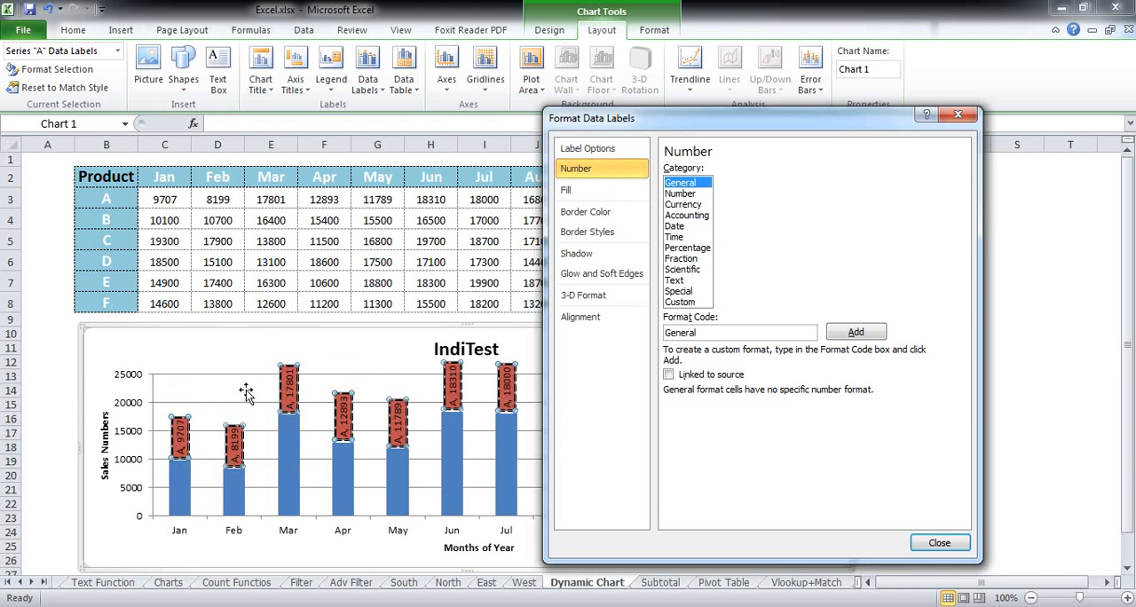
- Include the category name in the data labels
left_click(594, 149)
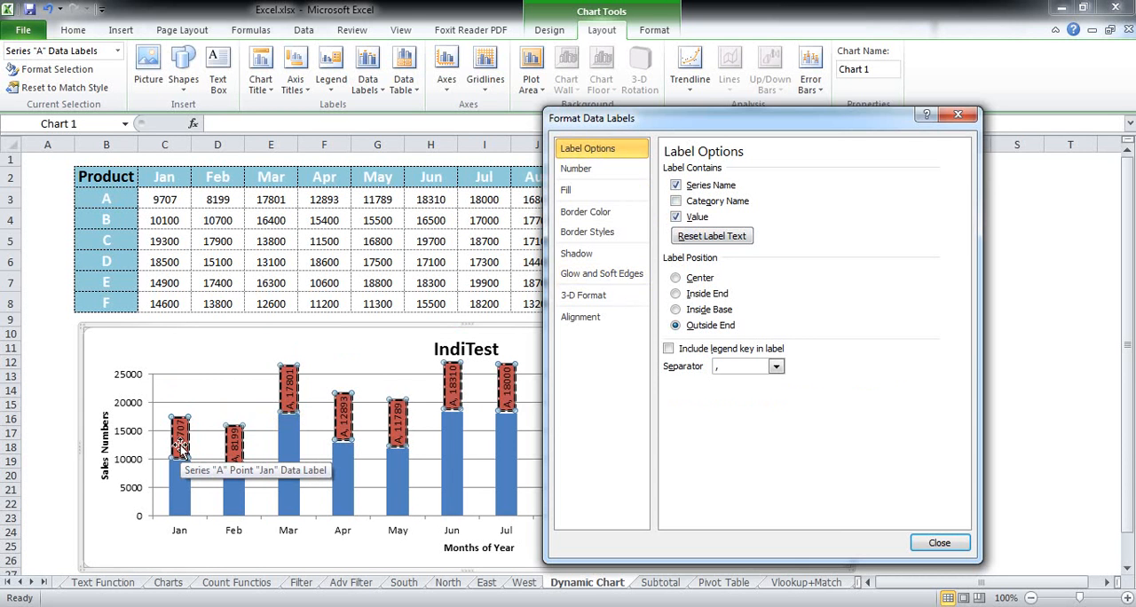
left_click(677, 204)
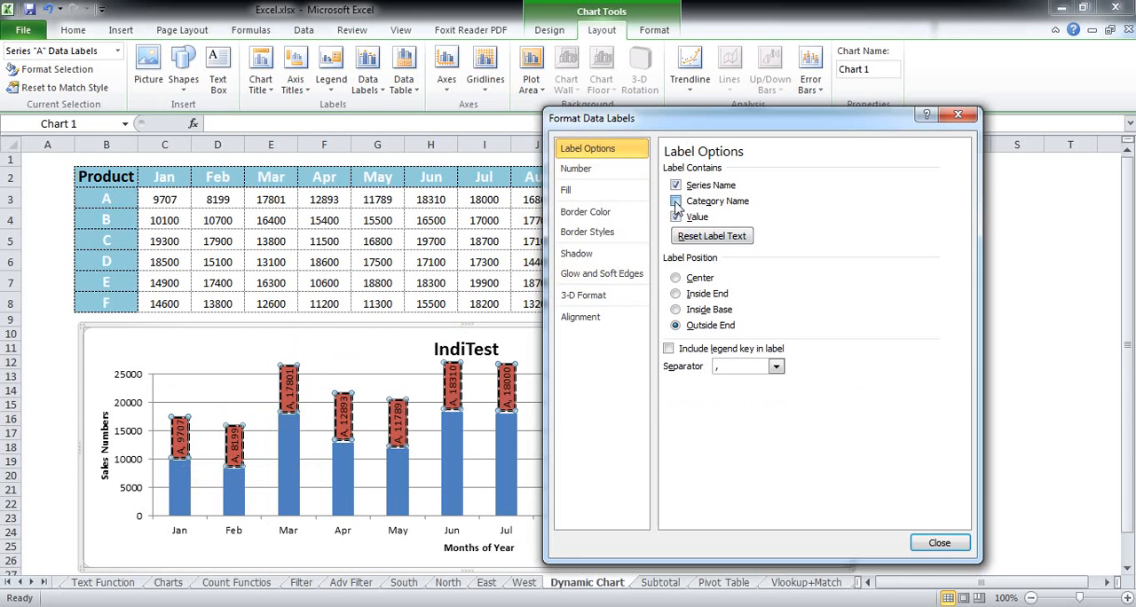